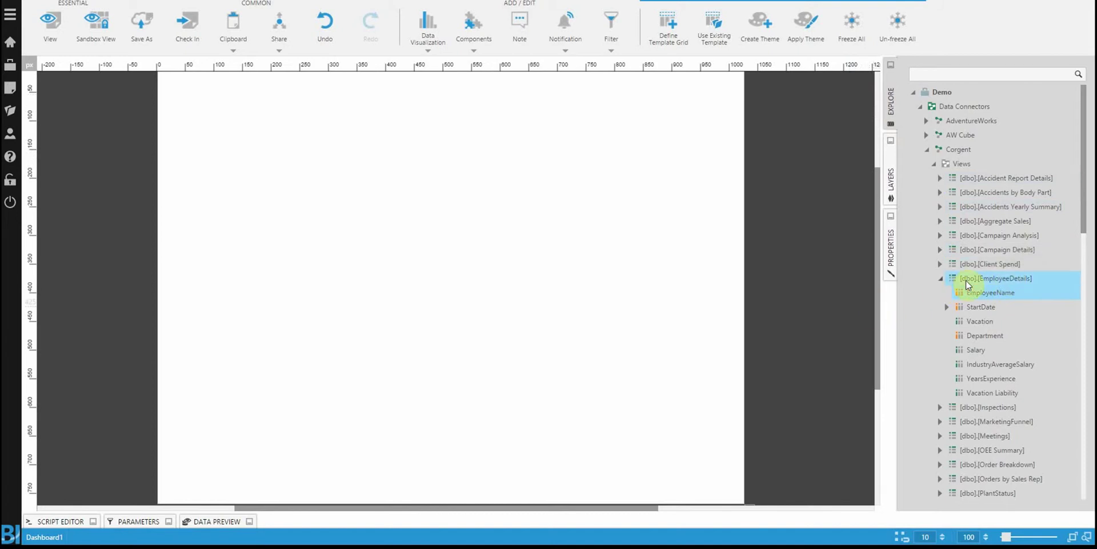
- Place the whole EmployeeDetails view on the canvas as a table and enlarge it until all columns fit
{"action": "left_click_drag", "start_coordinate": [965, 280], "coordinate": [306, 165]}
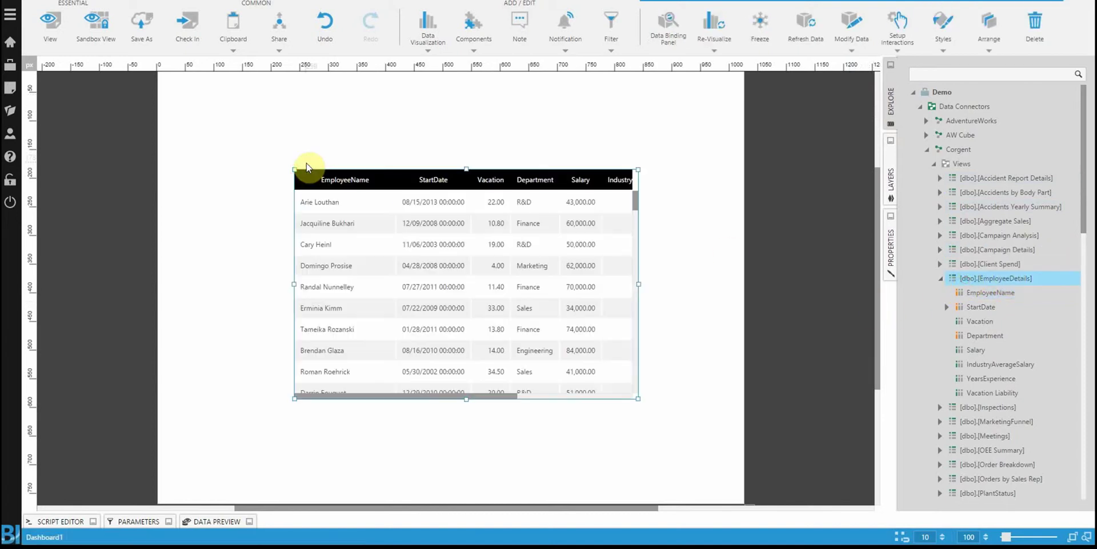
{"action": "left_click_drag", "start_coordinate": [393, 223], "coordinate": [296, 151]}
{"action": "left_click_drag", "start_coordinate": [542, 327], "coordinate": [723, 417]}
{"action": "left_click_drag", "start_coordinate": [198, 255], "coordinate": [175, 255]}
{"action": "left_click", "coordinate": [170, 270]}
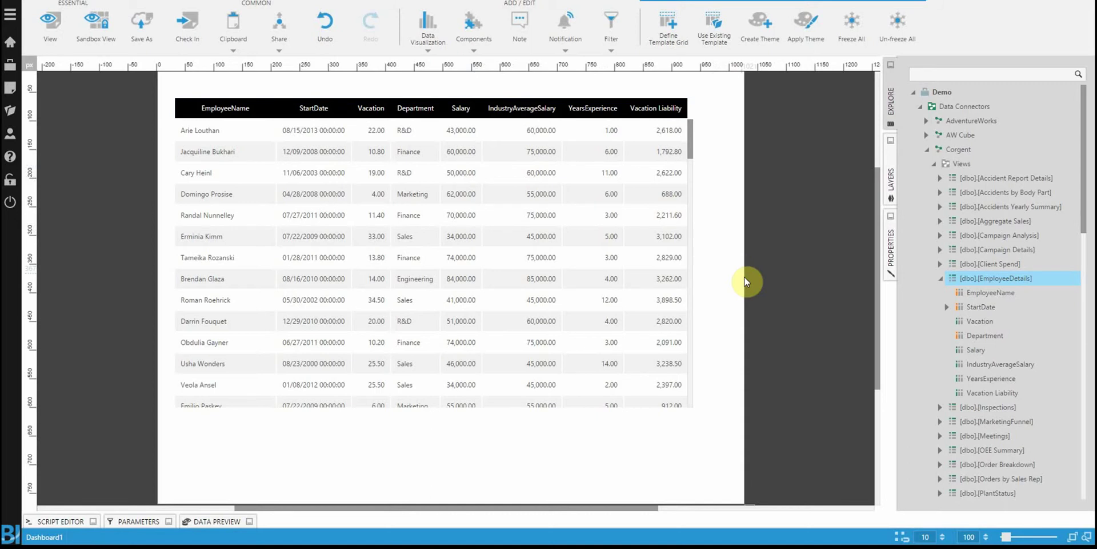
- Move the employee table flush with the canvas's left edge and widen it to the full canvas width
{"action": "left_click", "coordinate": [558, 237]}
{"action": "left_click_drag", "start_coordinate": [558, 238], "coordinate": [541, 238]}
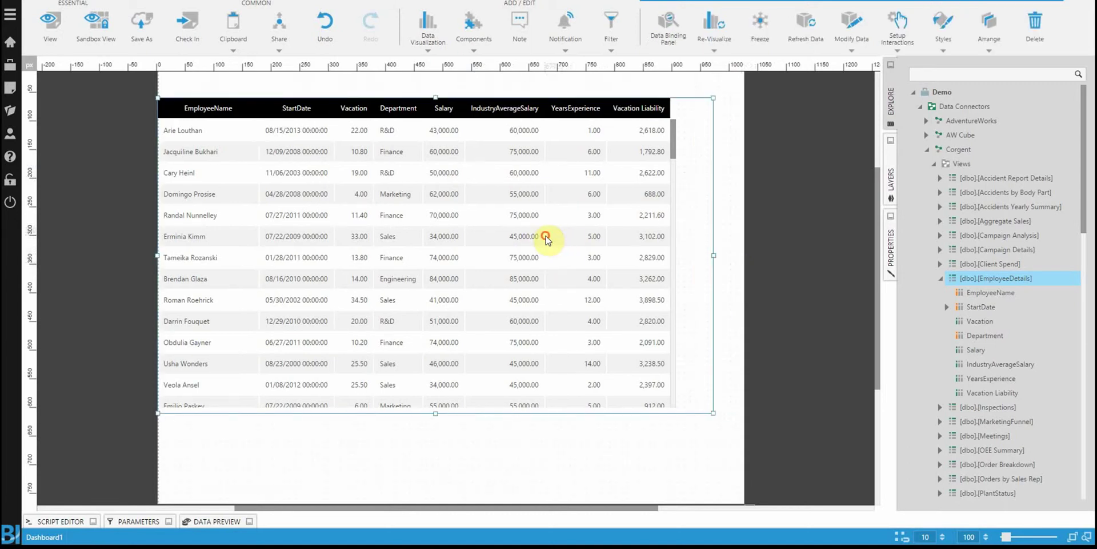
{"action": "left_click_drag", "start_coordinate": [714, 254], "coordinate": [744, 255]}
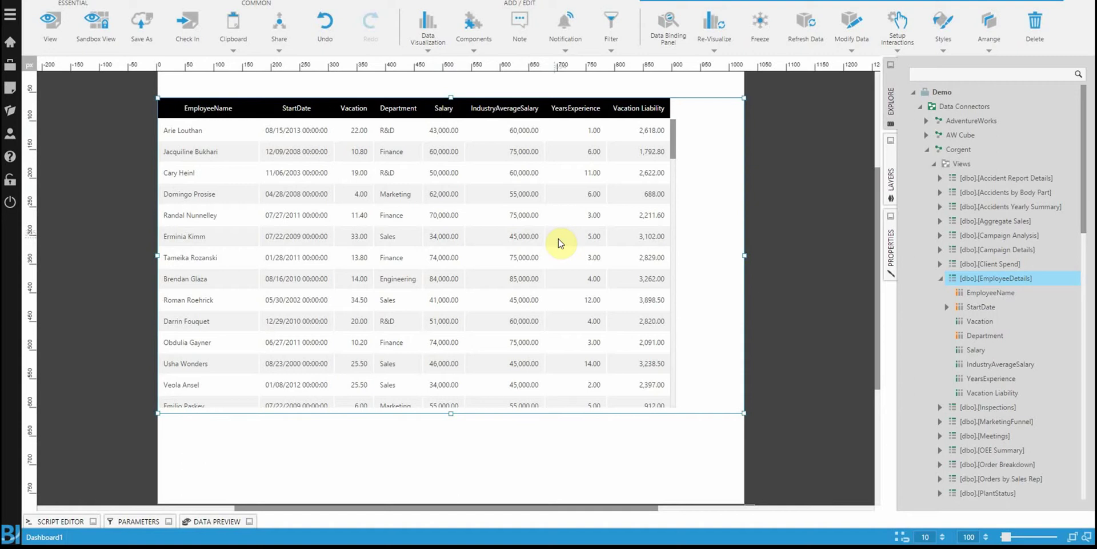
- Try automatic fitting of the columns to fill the table width, switch it off again and return to the data connectors
{"action": "left_click", "coordinate": [890, 260]}
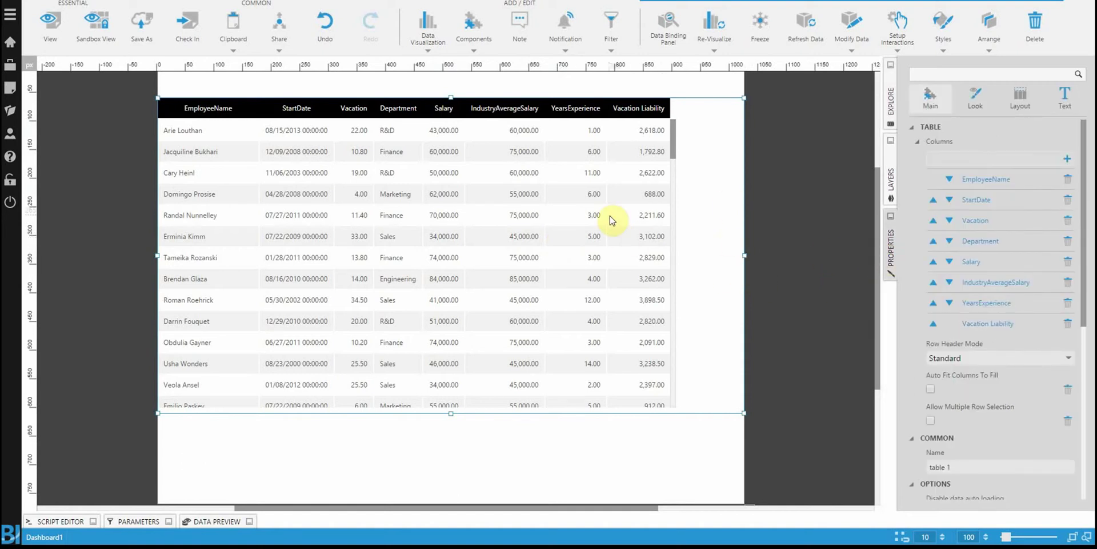
{"action": "left_click", "coordinate": [931, 389]}
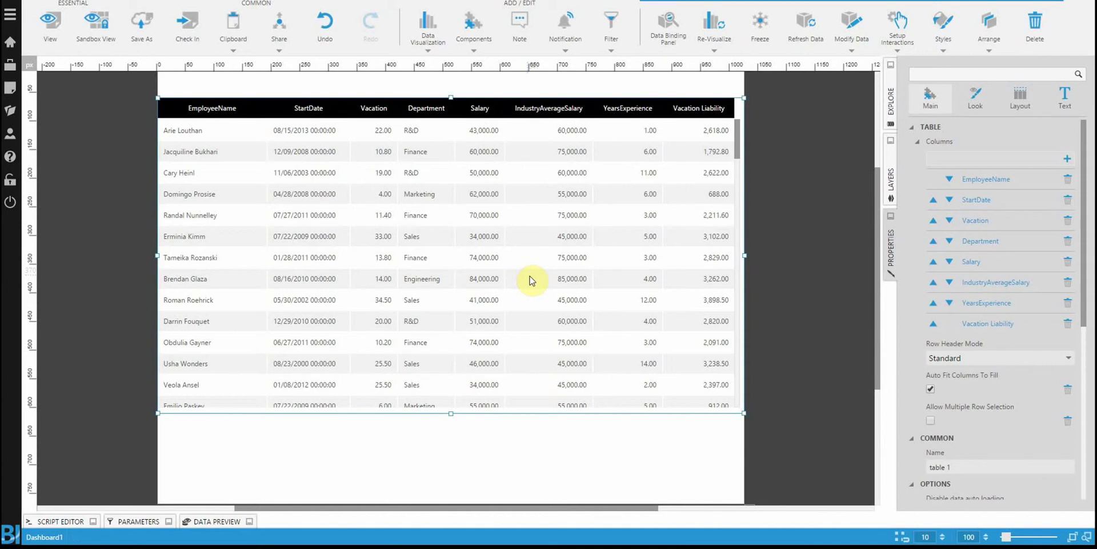
{"action": "left_click", "coordinate": [931, 391]}
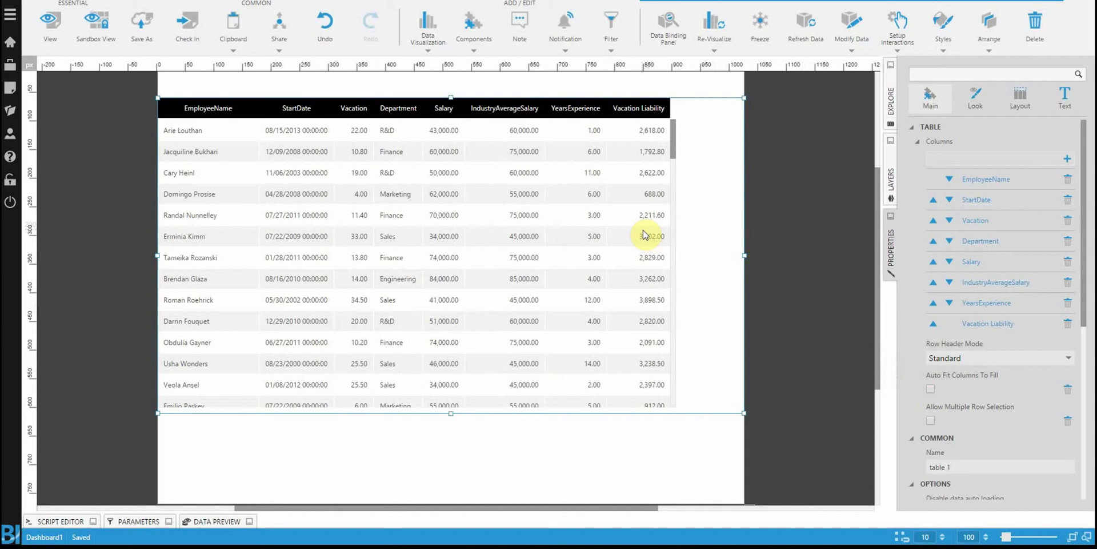
{"action": "left_click", "coordinate": [890, 106]}
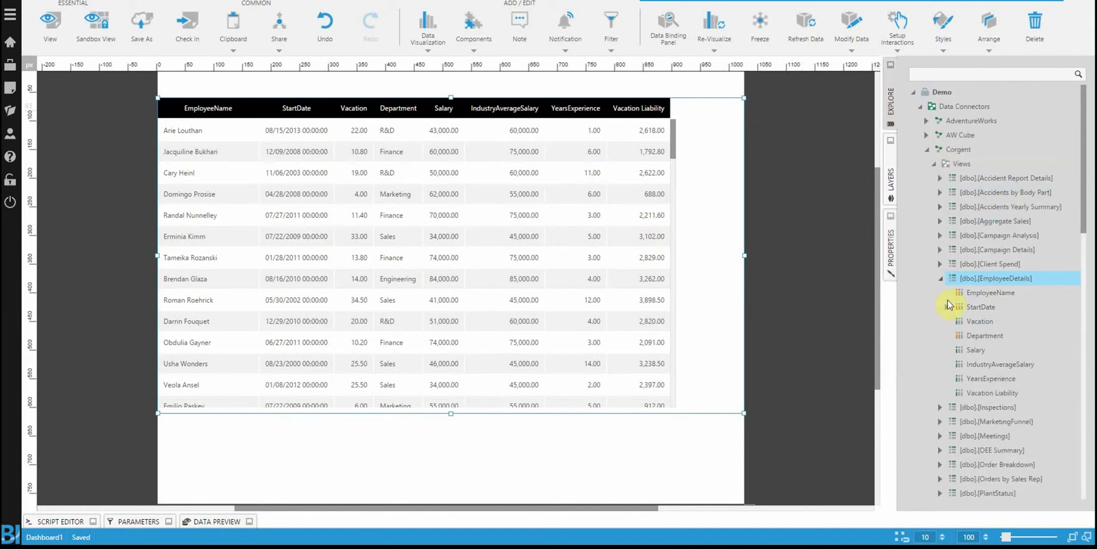
- Examine the data retrieval format options in the table's metric set binding and leave without changing them
{"action": "left_click", "coordinate": [534, 201]}
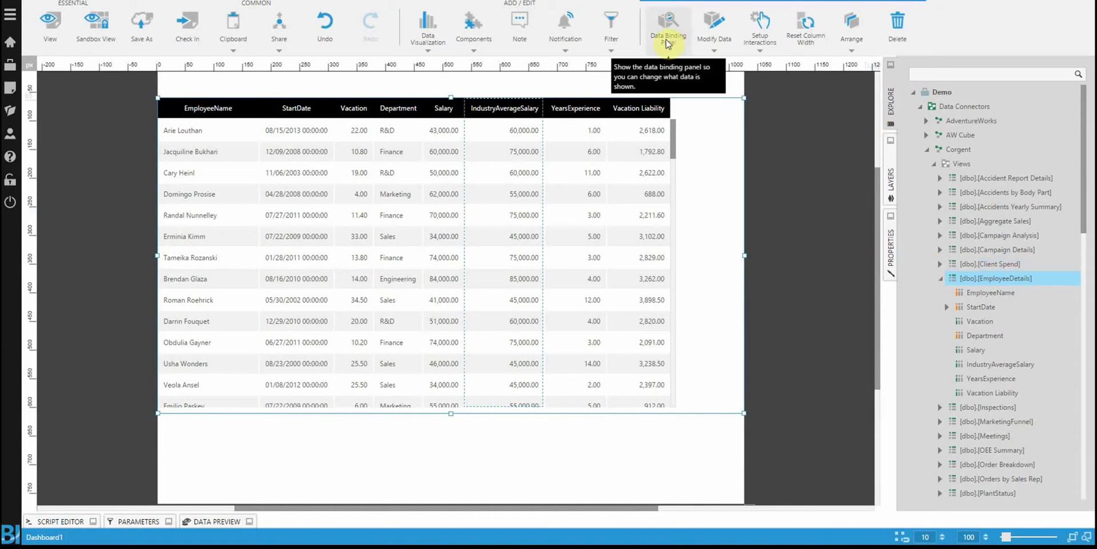
{"action": "left_click", "coordinate": [662, 159]}
{"action": "left_click", "coordinate": [668, 26]}
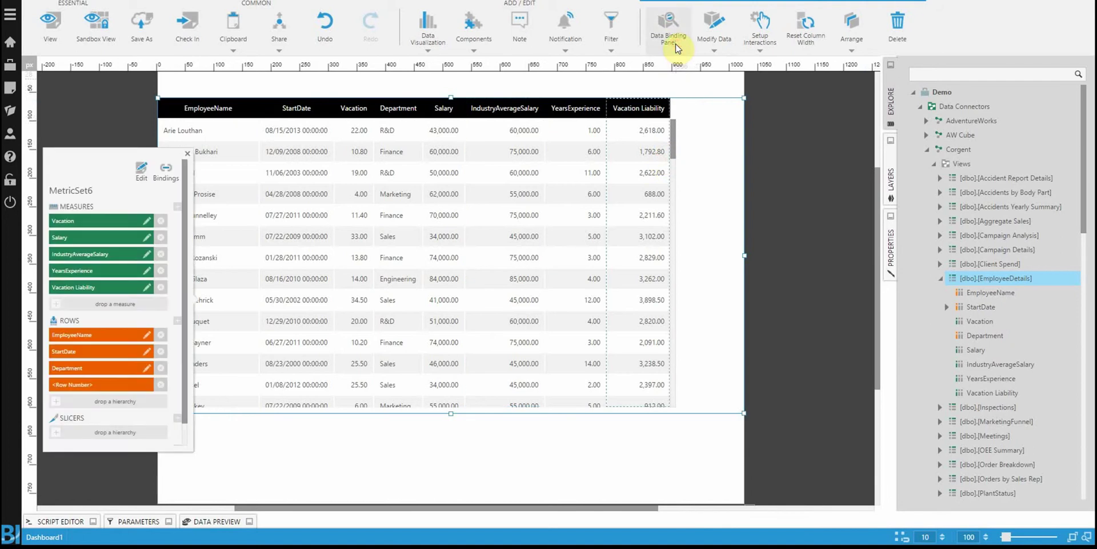
{"action": "left_click", "coordinate": [140, 171]}
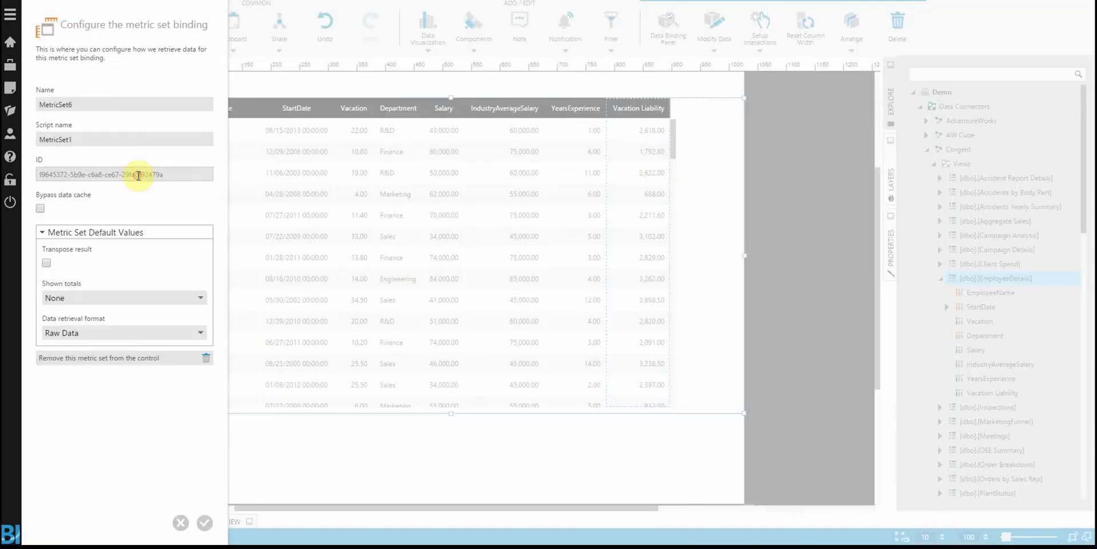
{"action": "left_click", "coordinate": [73, 335]}
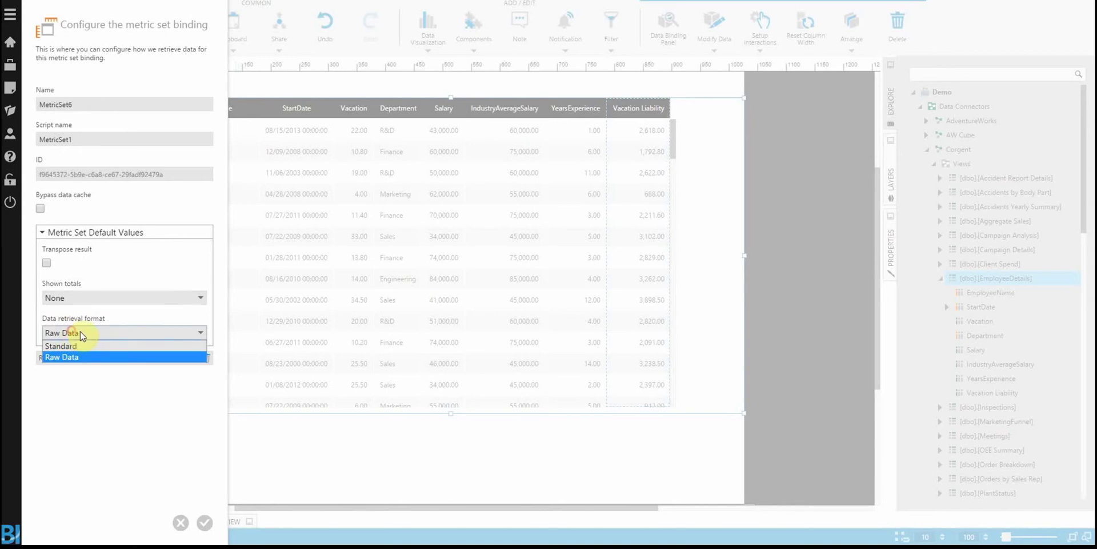
{"action": "left_click", "coordinate": [127, 422]}
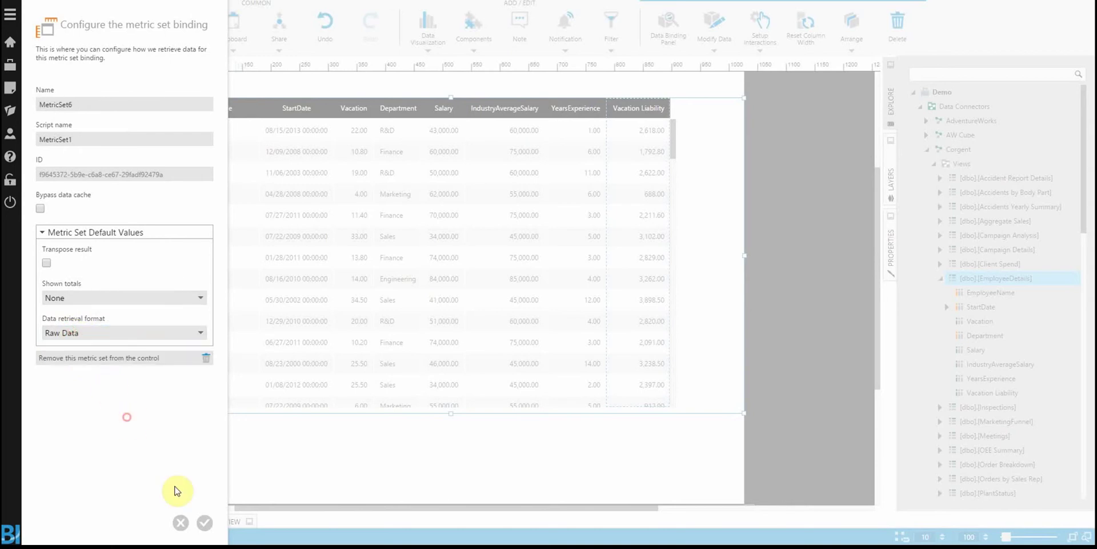
{"action": "left_click", "coordinate": [179, 521]}
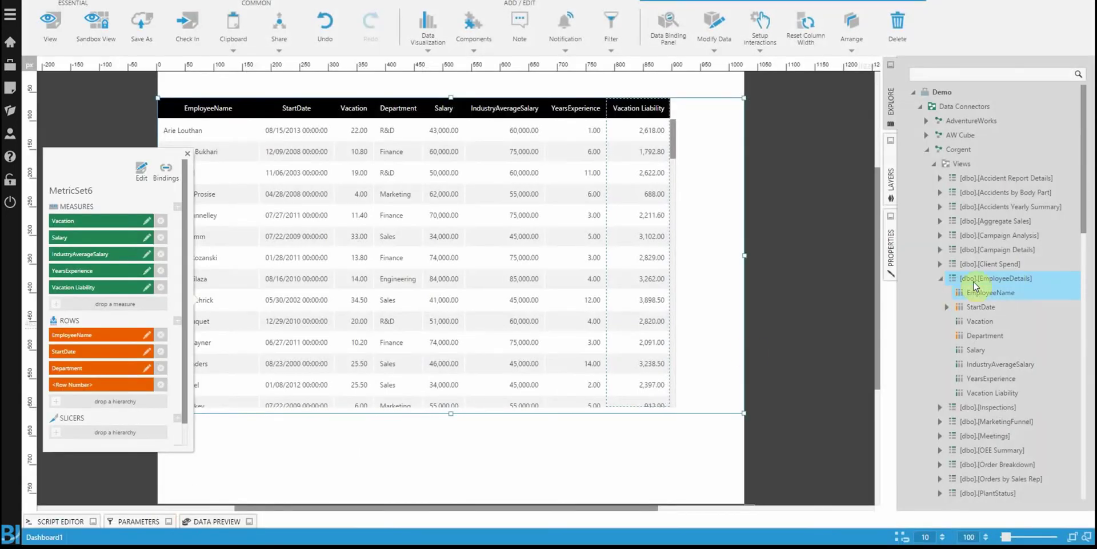
- Delete the employee details table from the canvas
{"action": "left_click", "coordinate": [580, 214]}
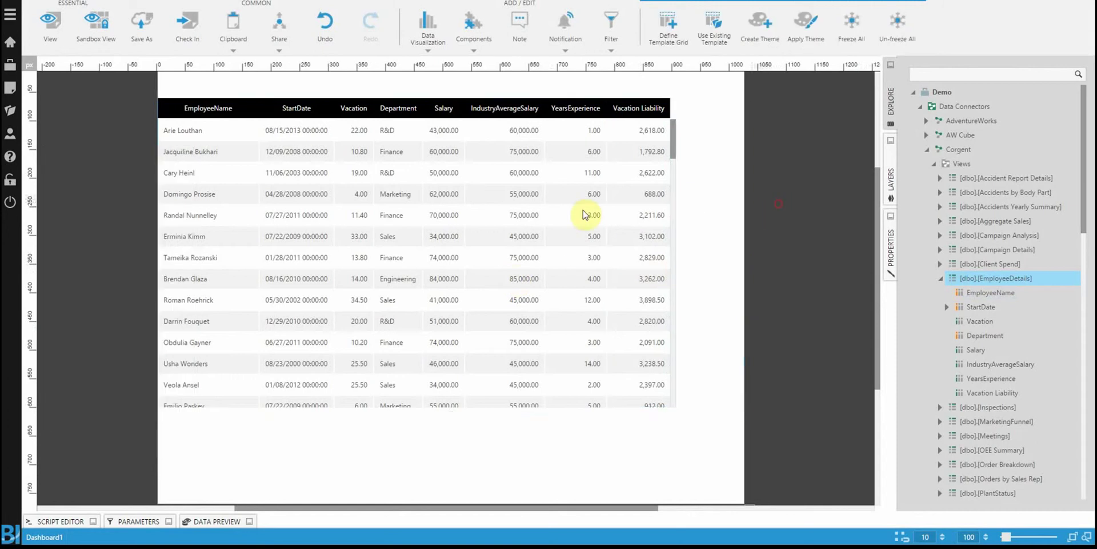
{"action": "key", "text": "Delete"}
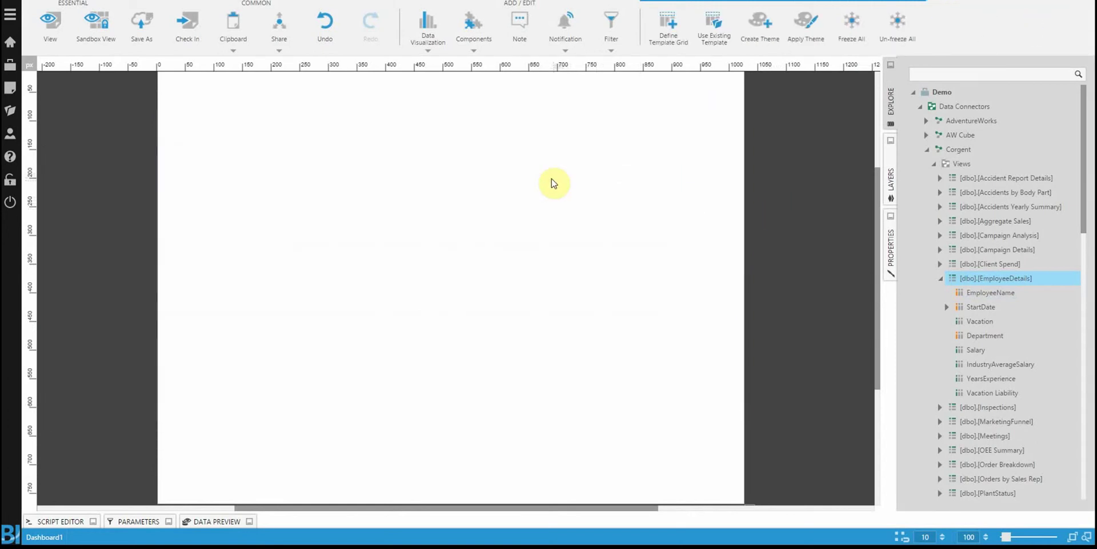
- Build a table from the EmployeeDetails fields Department, EmployeeName and Salary, and enlarge it to about 790 by 460 px
{"action": "left_click", "coordinate": [1017, 349]}
{"action": "left_click_drag", "start_coordinate": [1021, 337], "coordinate": [352, 206]}
{"action": "left_click_drag", "start_coordinate": [497, 276], "coordinate": [368, 208]}
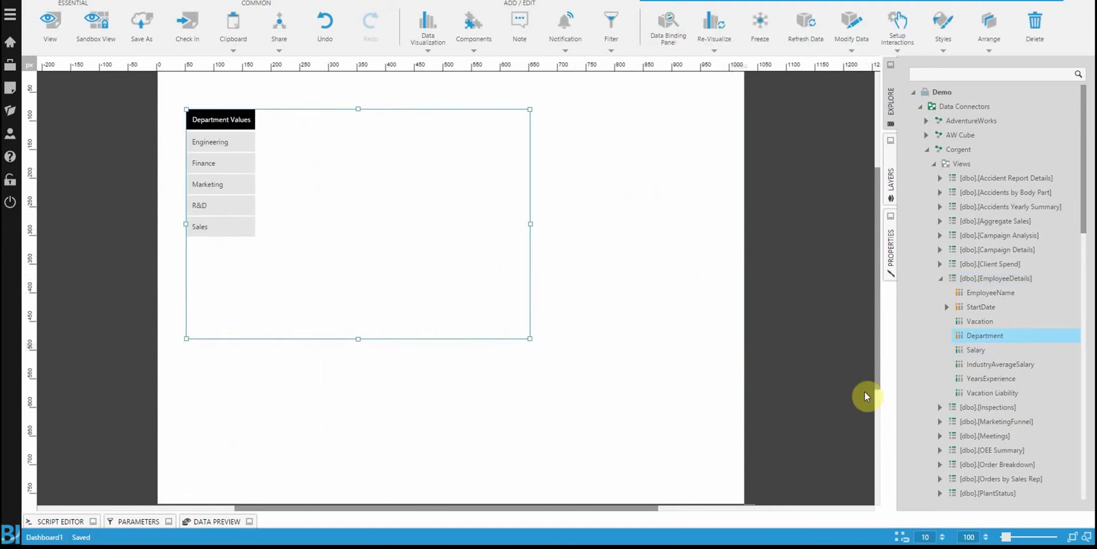
{"action": "left_click_drag", "start_coordinate": [1003, 291], "coordinate": [456, 212]}
{"action": "left_click_drag", "start_coordinate": [972, 349], "coordinate": [410, 223]}
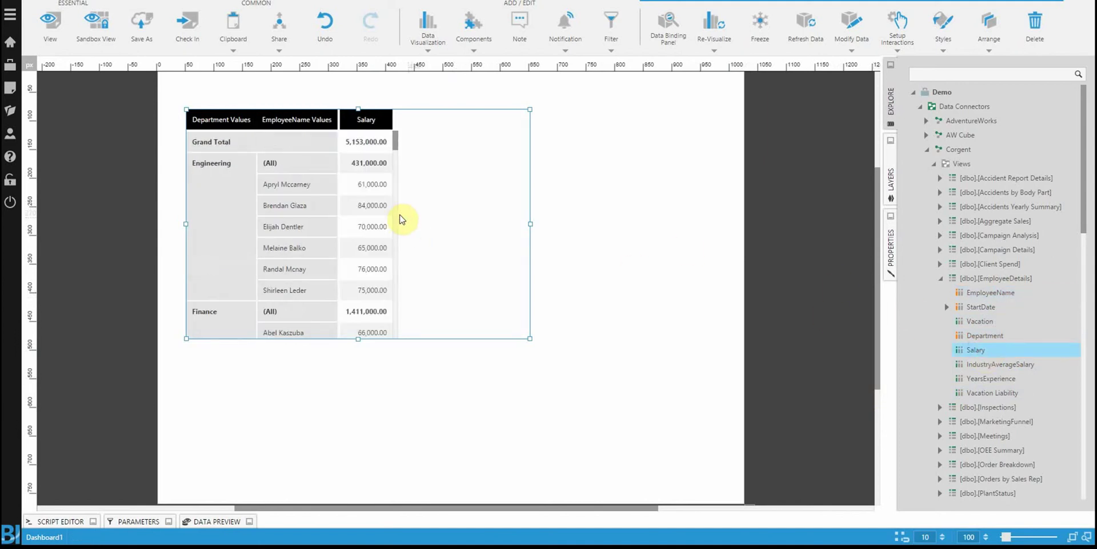
{"action": "left_click_drag", "start_coordinate": [526, 336], "coordinate": [639, 372]}
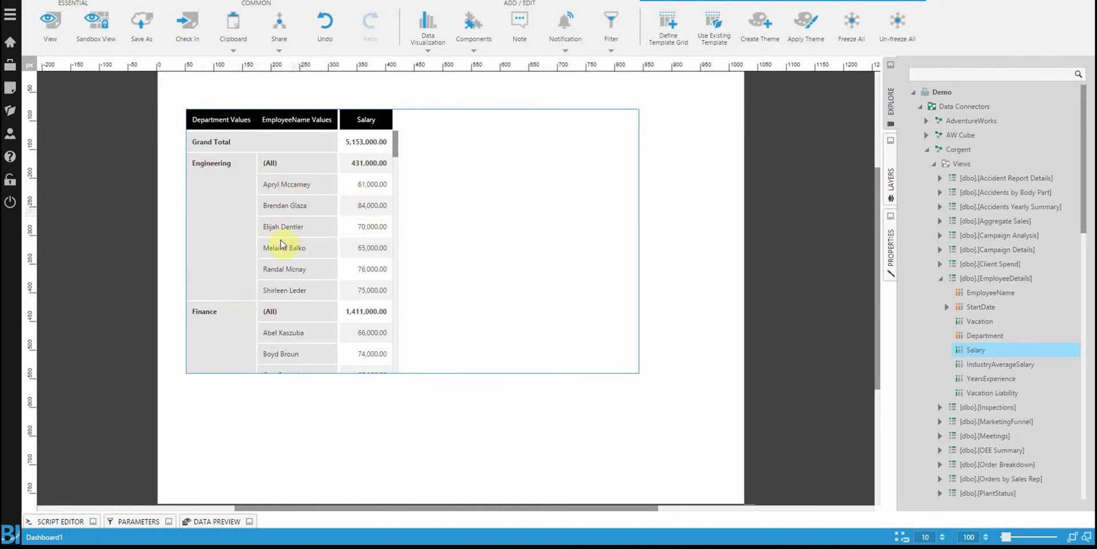
- Add Salary as a second column in the table's column bindings
{"action": "left_click", "coordinate": [457, 182]}
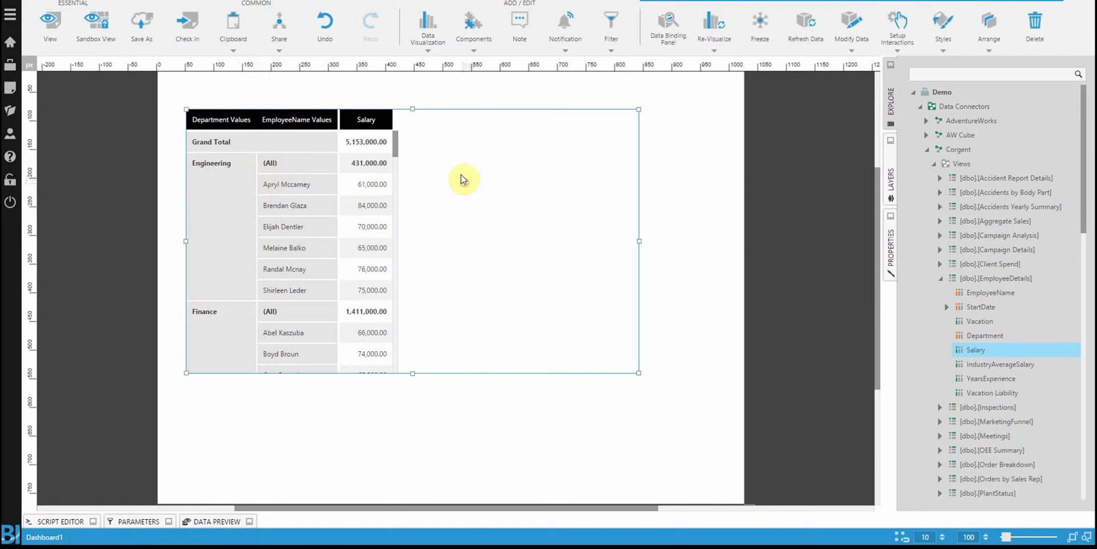
{"action": "left_click", "coordinate": [680, 31]}
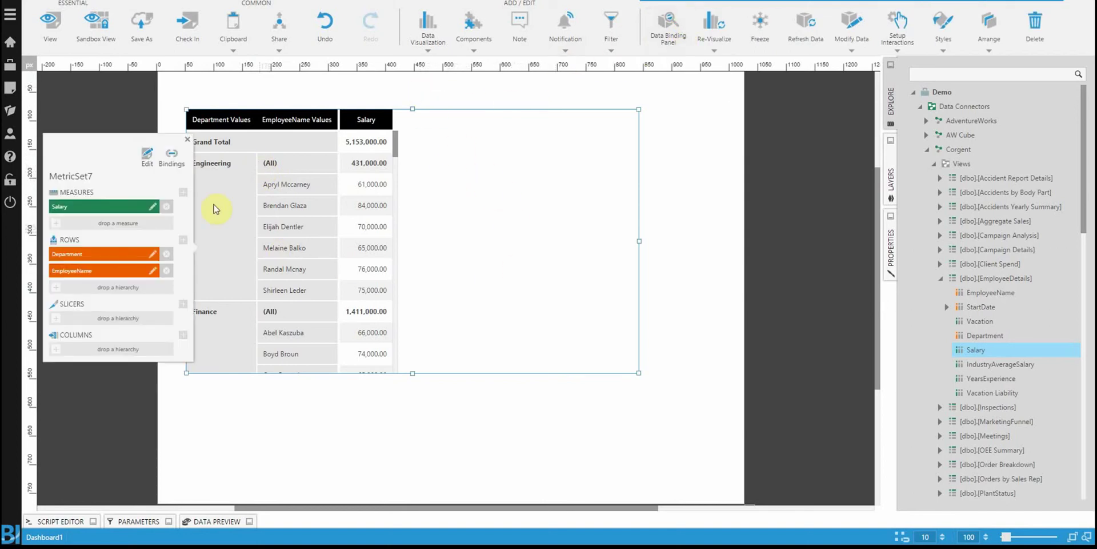
{"action": "left_click", "coordinate": [171, 156]}
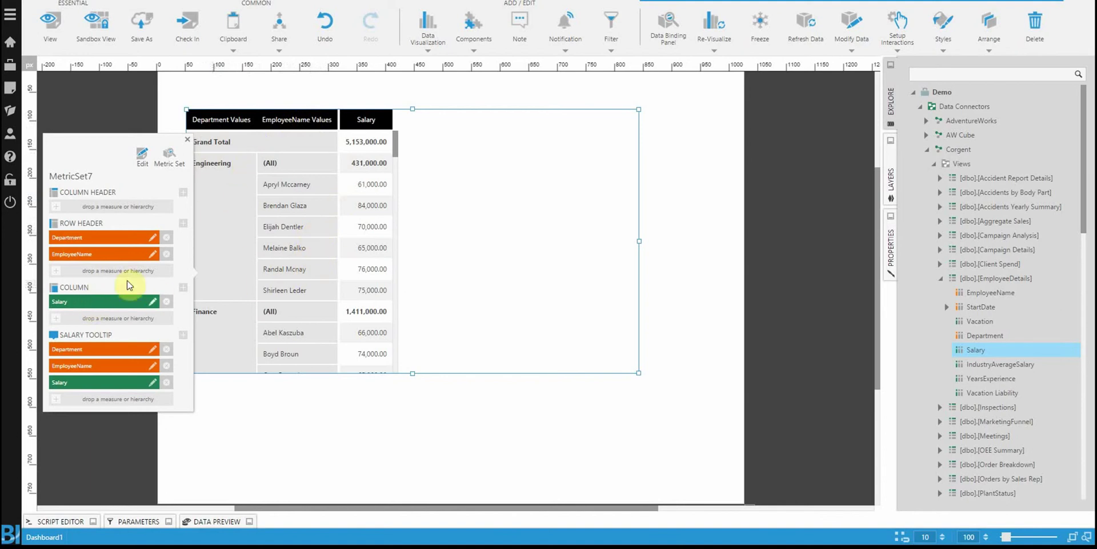
{"action": "left_click", "coordinate": [184, 288]}
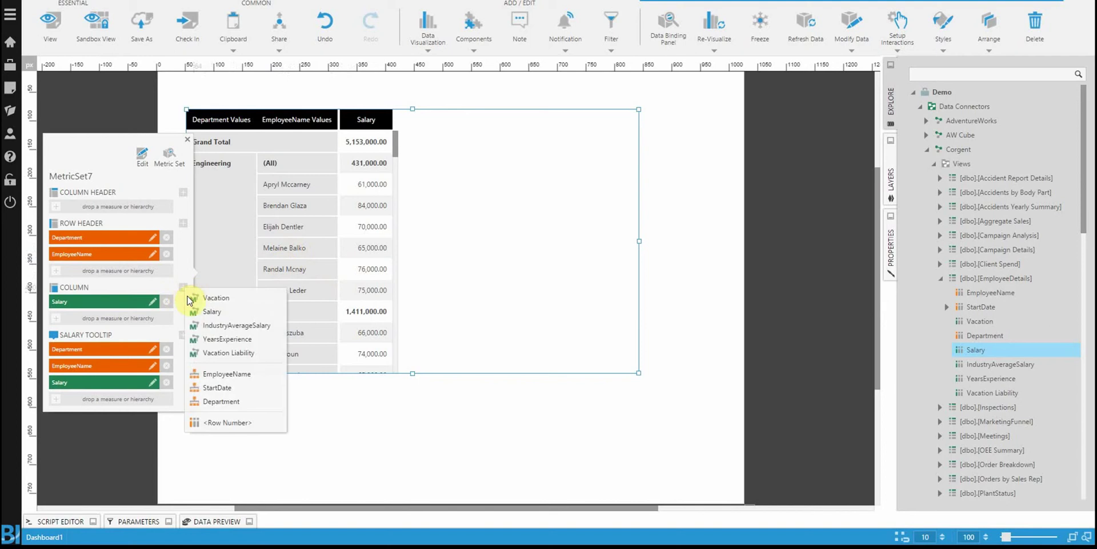
{"action": "left_click", "coordinate": [216, 316]}
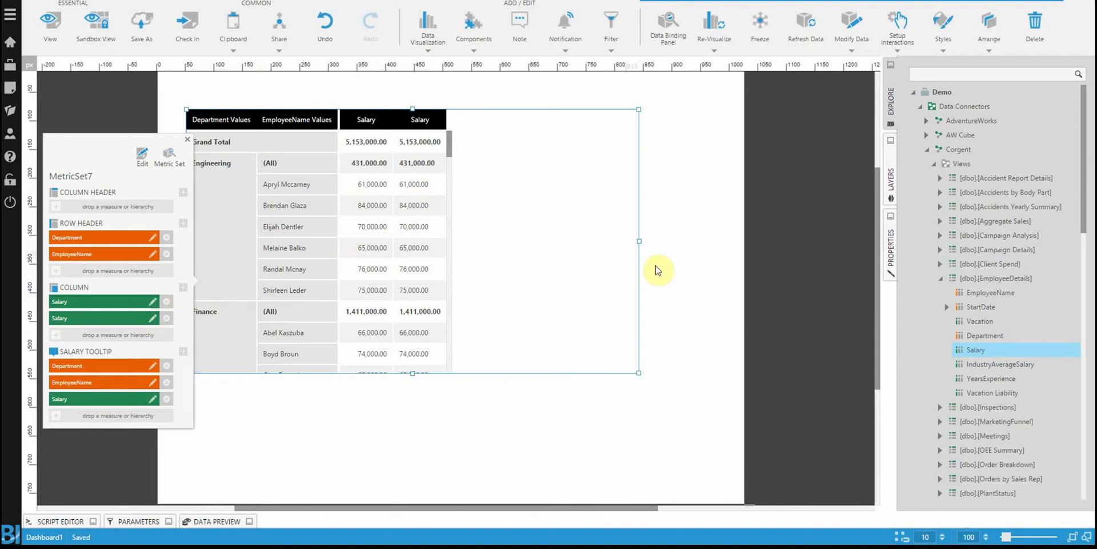
{"action": "left_click", "coordinate": [502, 218]}
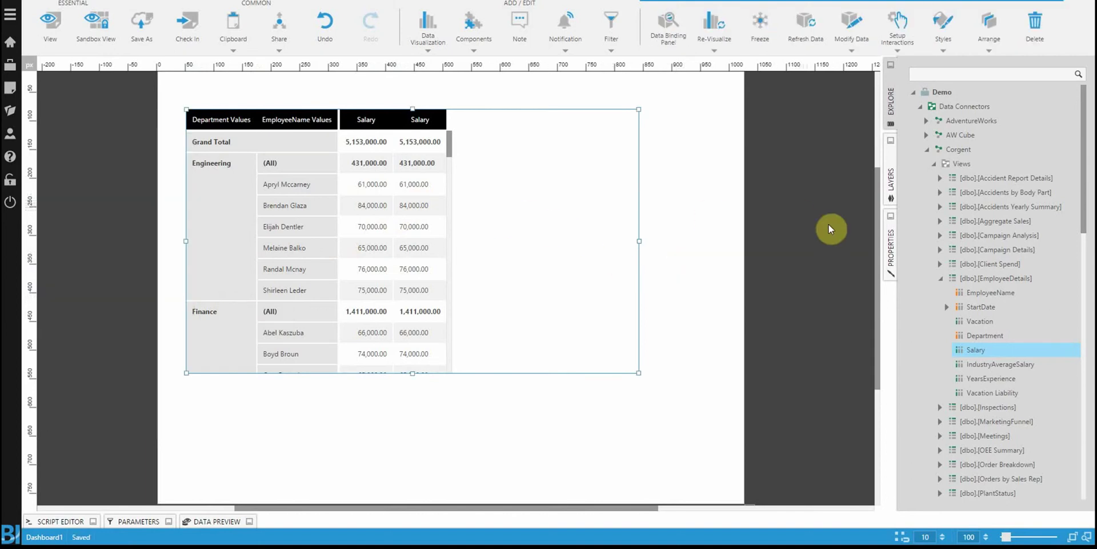
- Set the column type of the second Salary column to Data Bar
{"action": "left_click", "coordinate": [889, 241]}
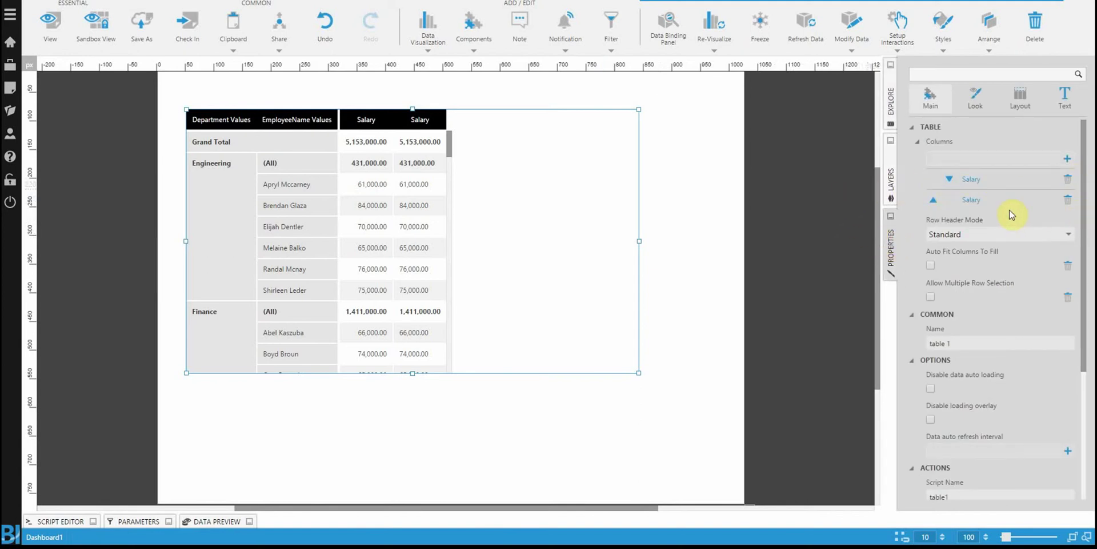
{"action": "left_click", "coordinate": [968, 202]}
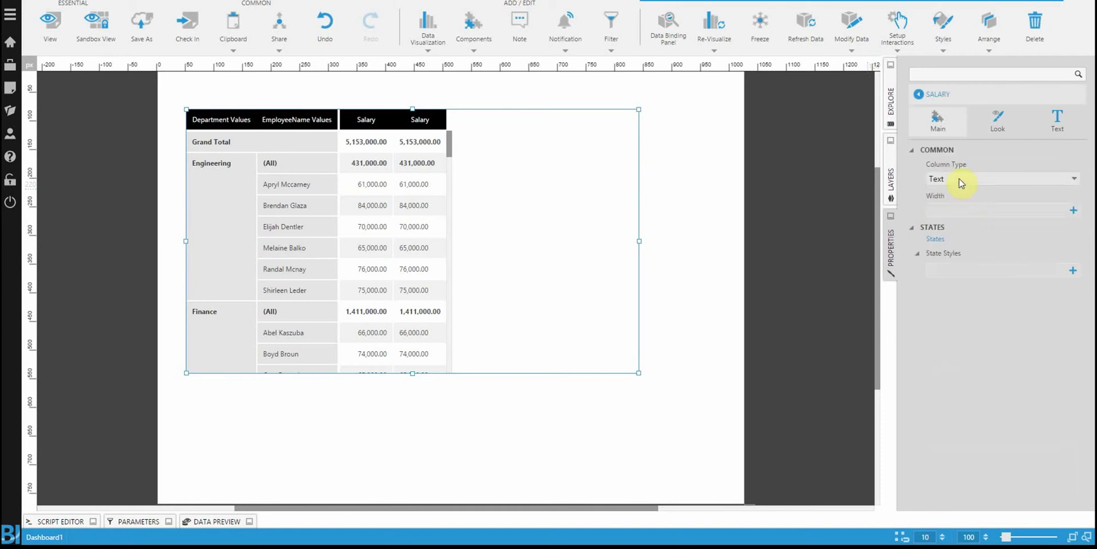
{"action": "left_click", "coordinate": [961, 182]}
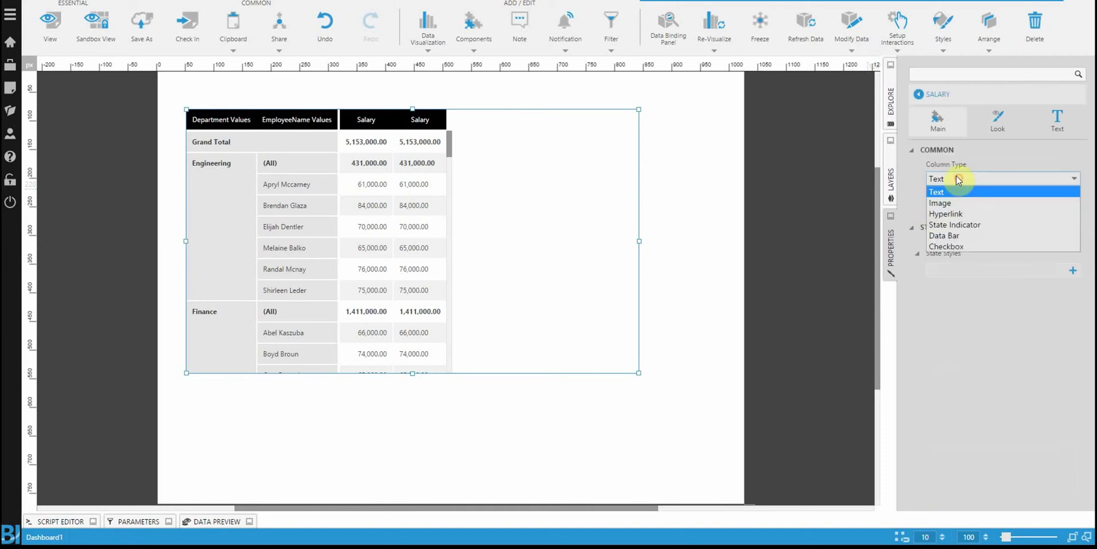
{"action": "left_click", "coordinate": [947, 235]}
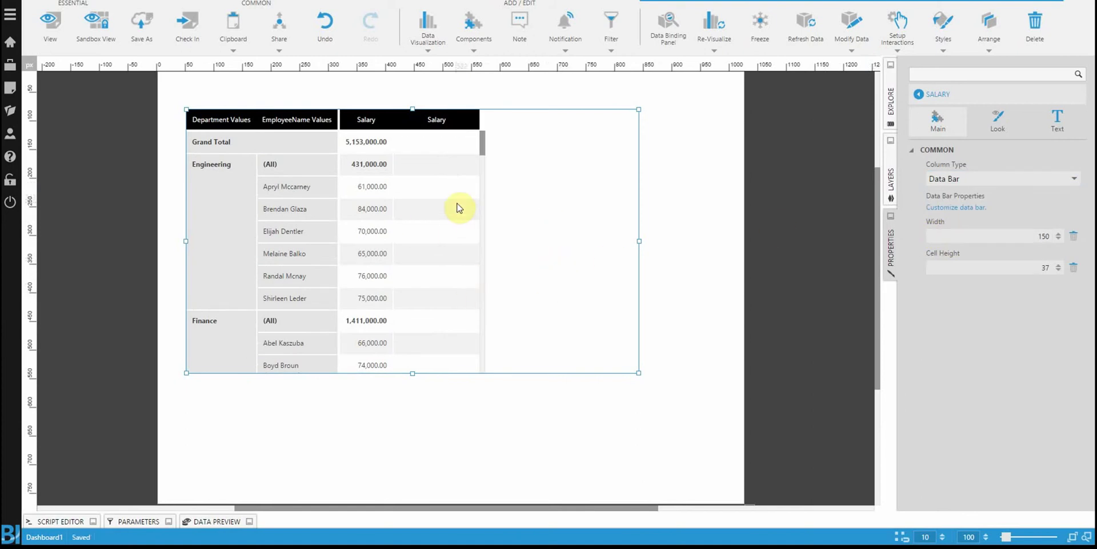
- Customize the data bar by setting the data point fill of Series 1 to black
{"action": "left_click", "coordinate": [970, 208]}
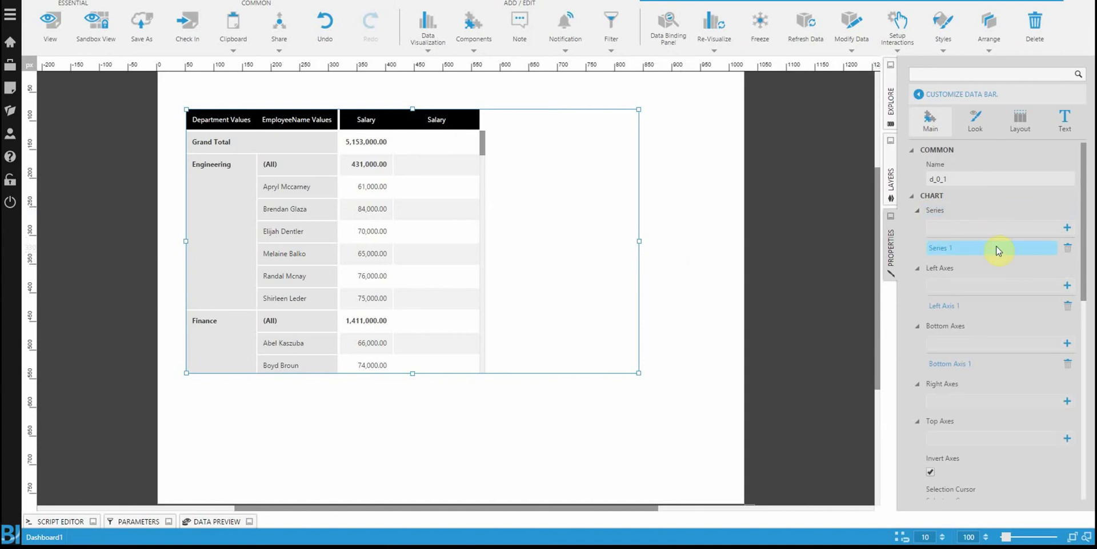
{"action": "left_click", "coordinate": [947, 250]}
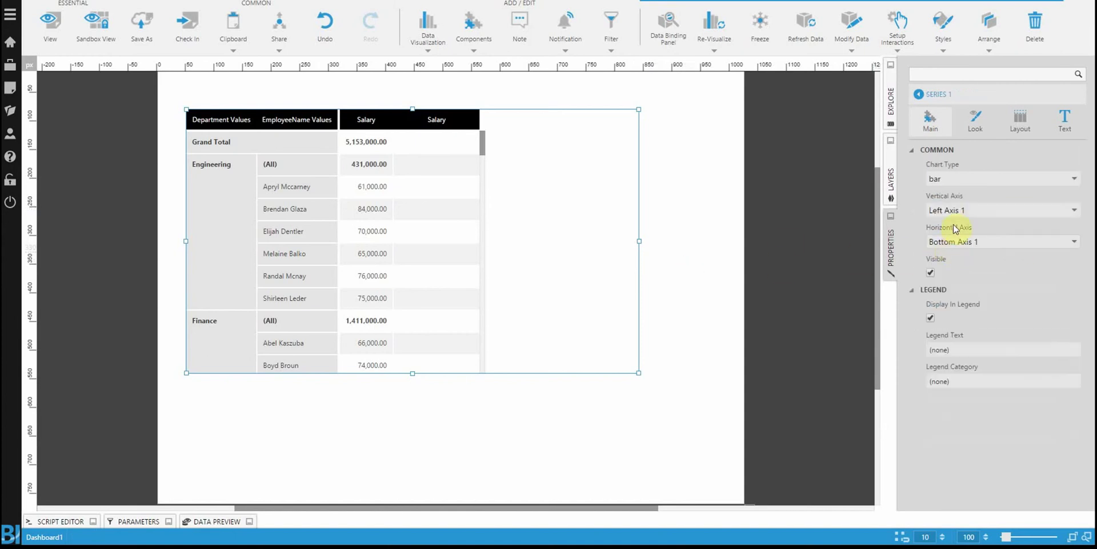
{"action": "left_click", "coordinate": [990, 127]}
{"action": "left_click", "coordinate": [969, 341]}
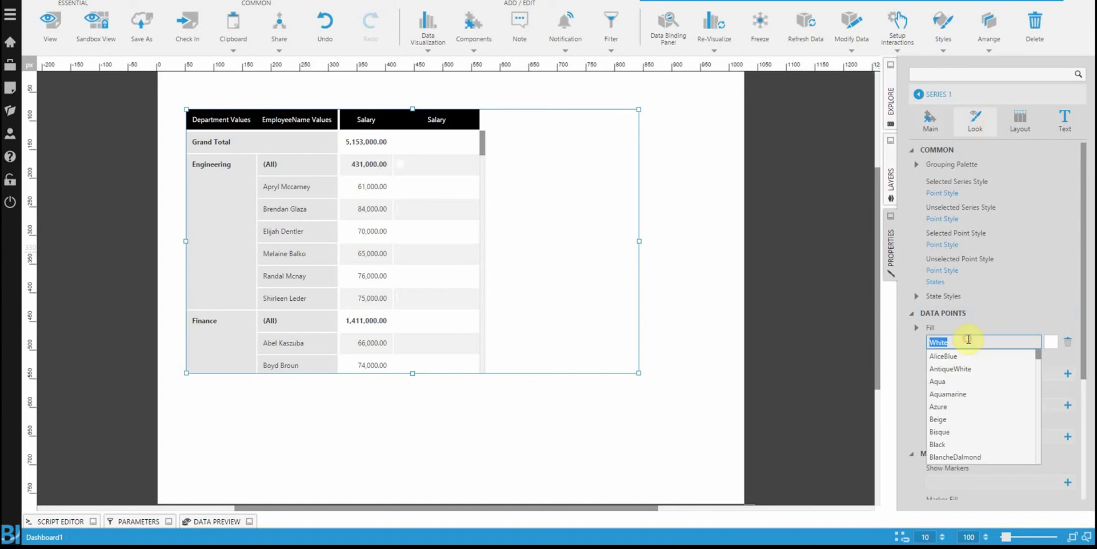
{"action": "type", "text": "bl"}
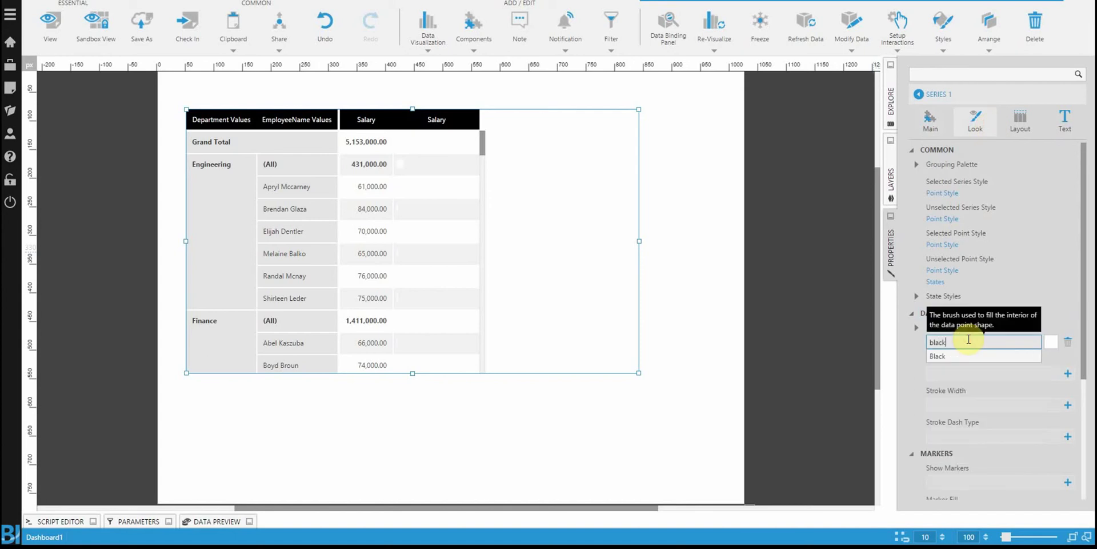
{"action": "left_click", "coordinate": [683, 189]}
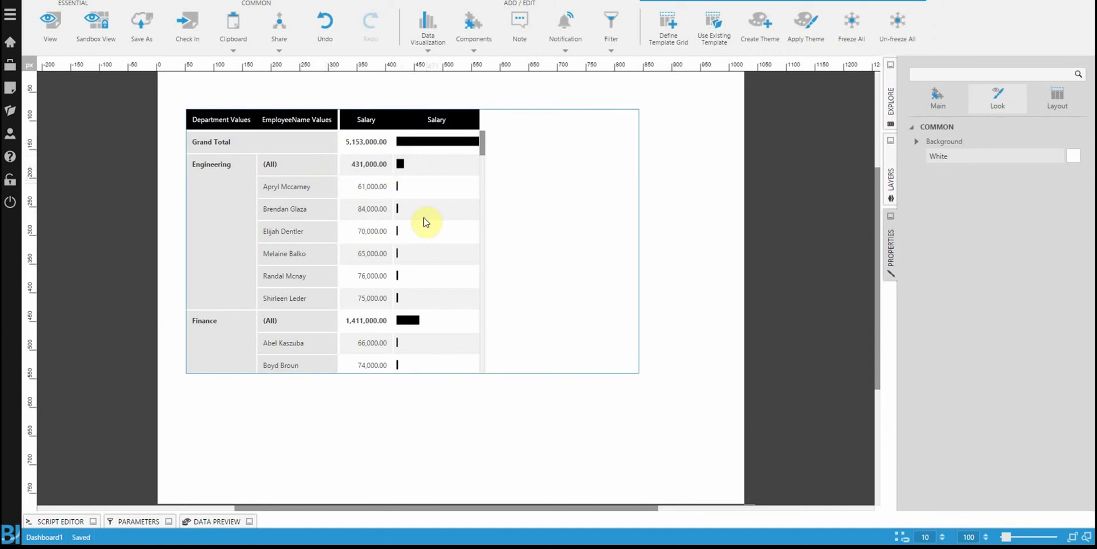
{"action": "left_click", "coordinate": [456, 245]}
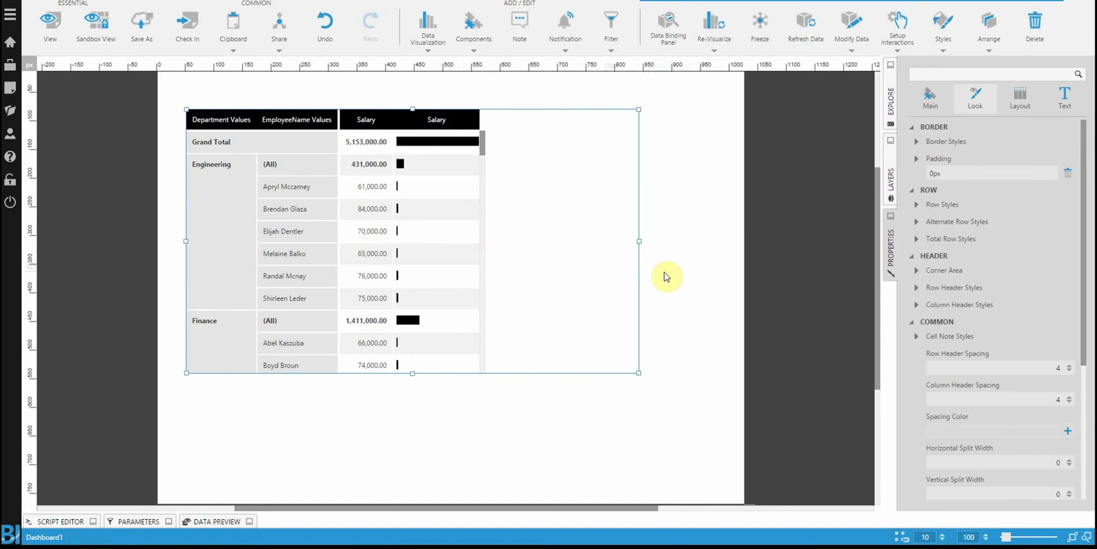
- Set the number format of the first Salary column's measure to C0 in the table's data bindings
{"action": "left_click", "coordinate": [930, 96]}
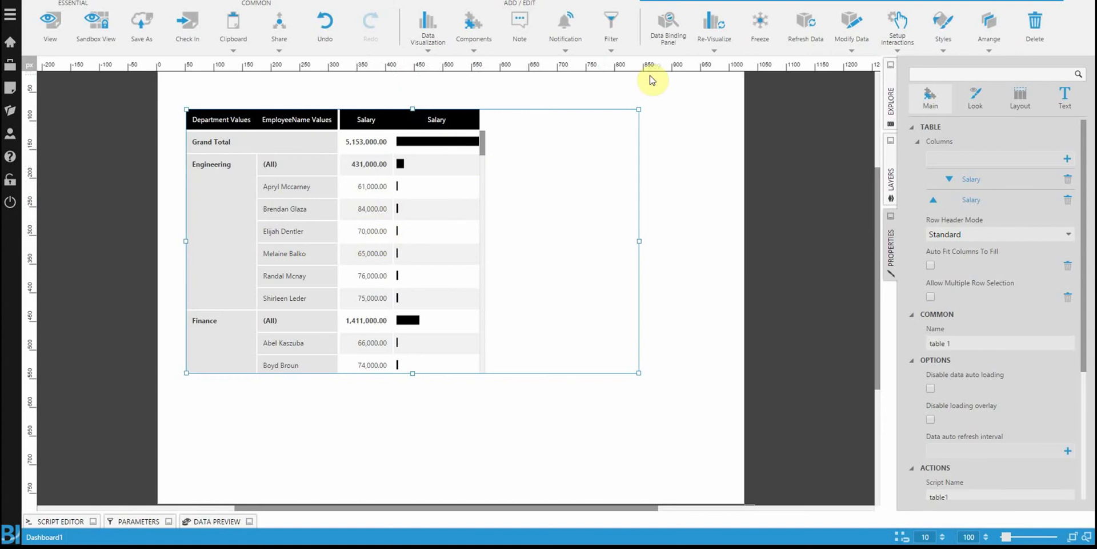
{"action": "left_click", "coordinate": [669, 36]}
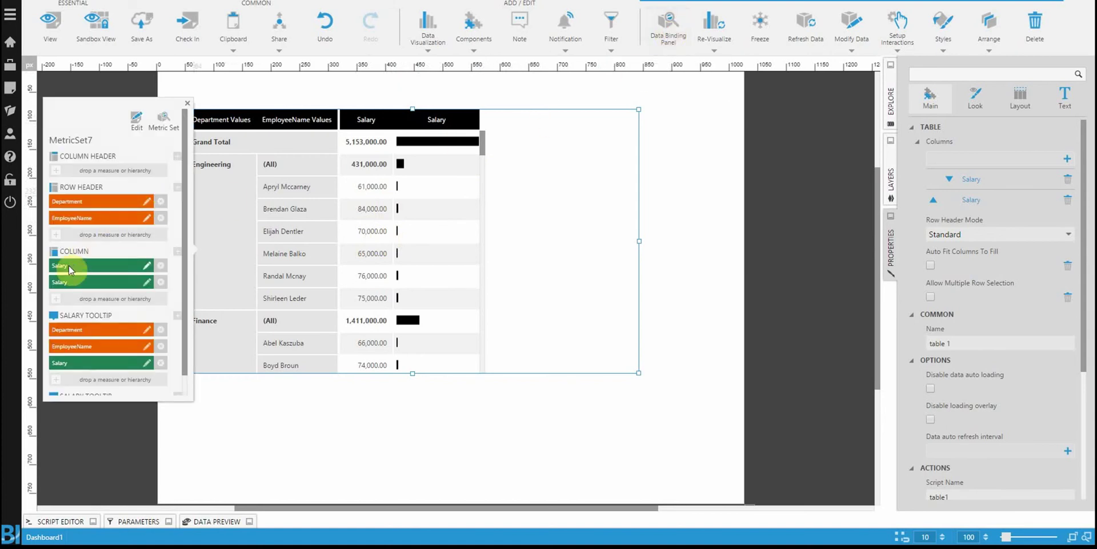
{"action": "left_click", "coordinate": [68, 267]}
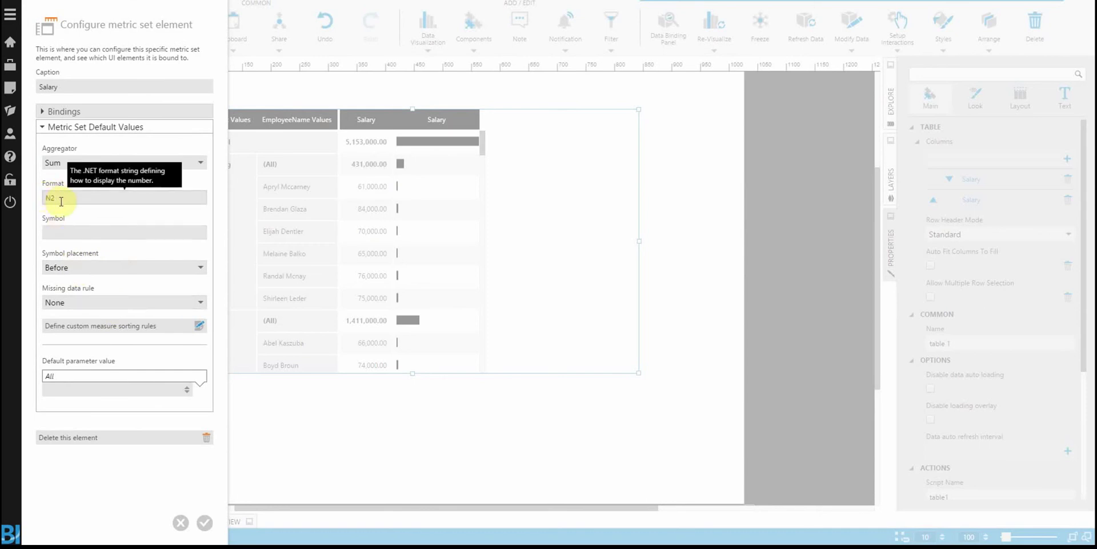
{"action": "left_click", "coordinate": [84, 198]}
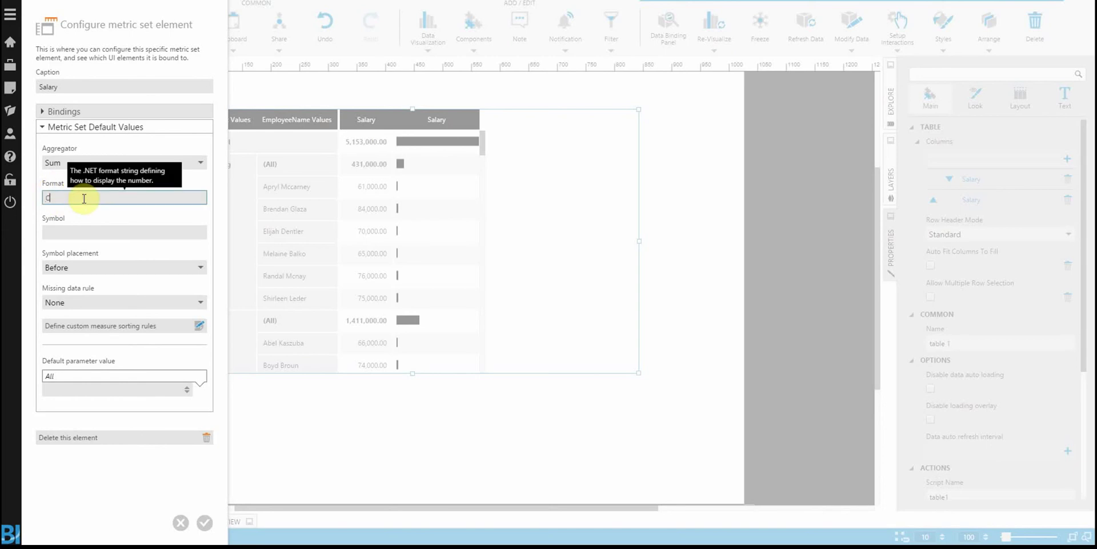
{"action": "type", "text": "C0"}
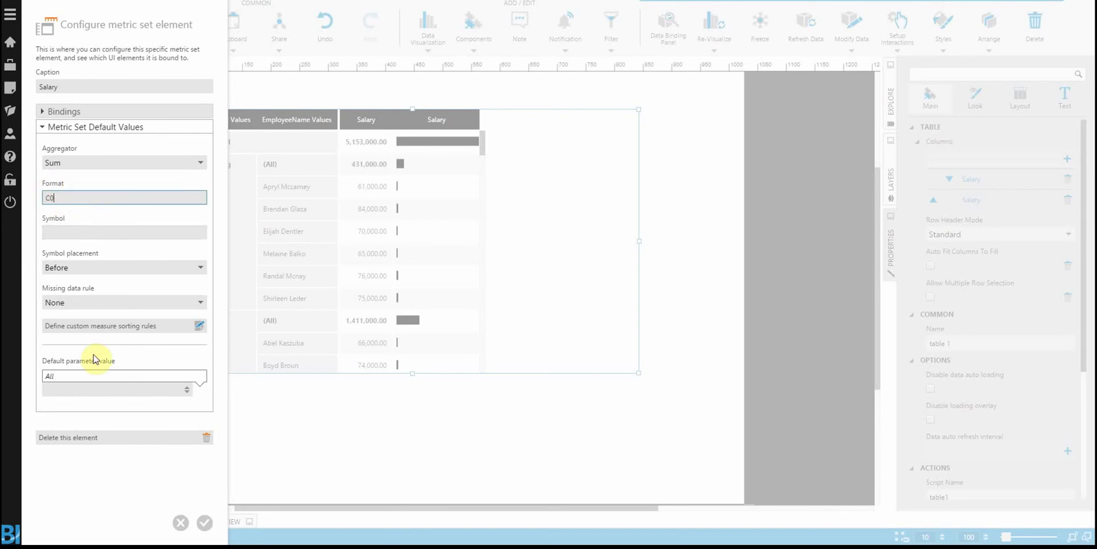
{"action": "key", "text": "Return"}
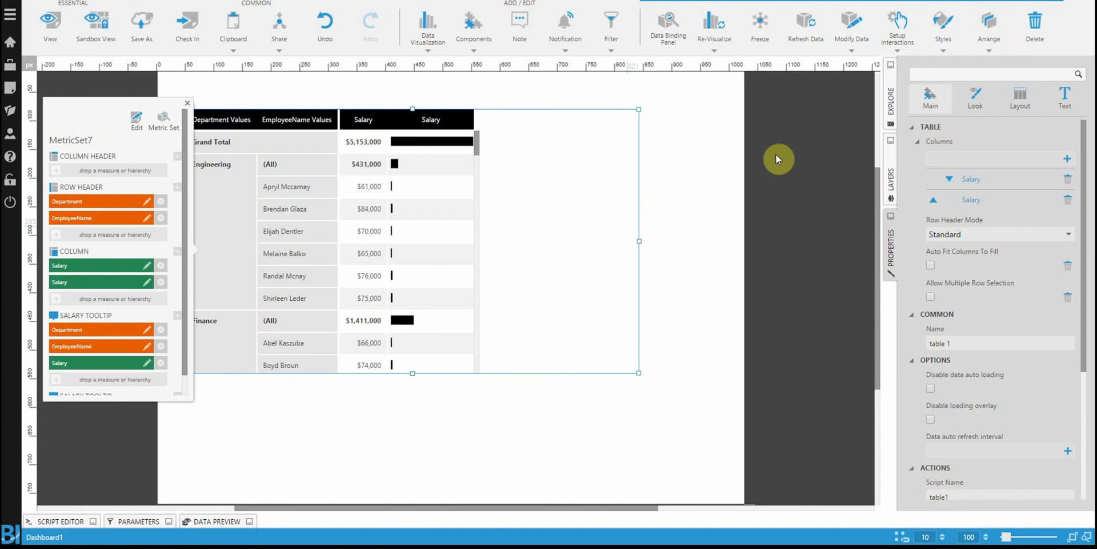
- Examine the table's appearance and text properties, including the alternate row styles and their cell background color
{"action": "left_click", "coordinate": [977, 103]}
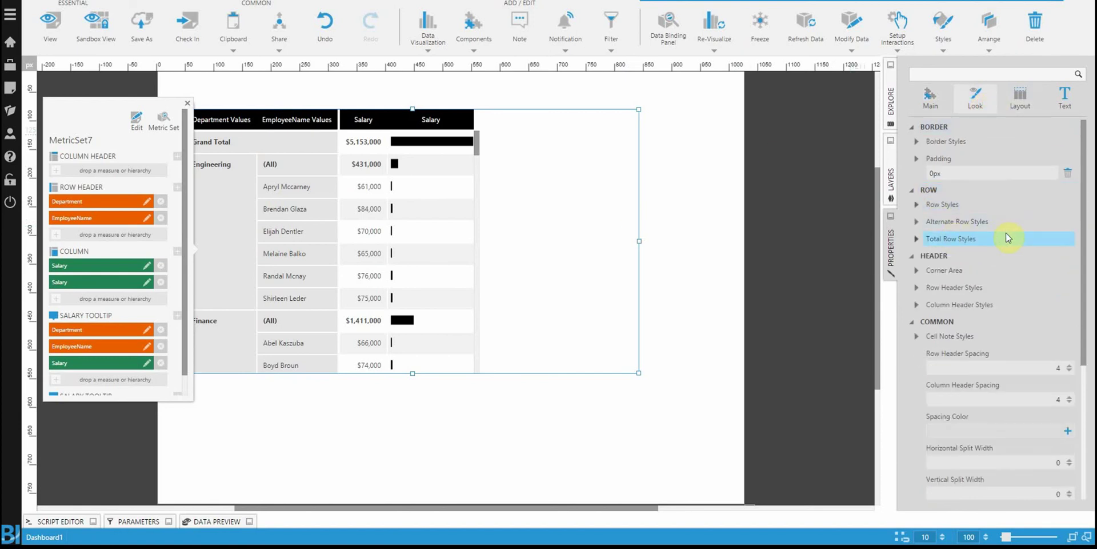
{"action": "left_click", "coordinate": [916, 222]}
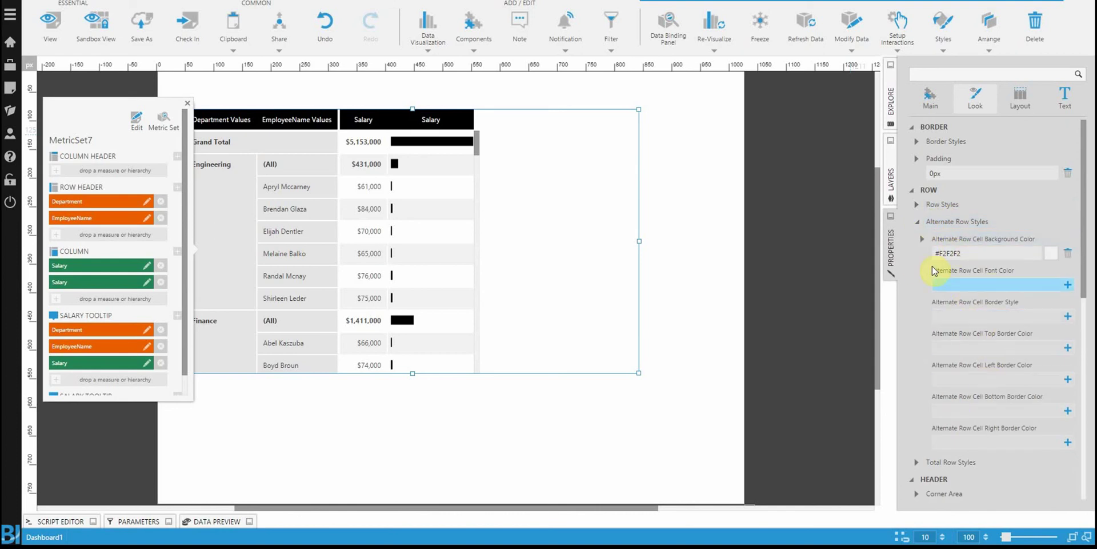
{"action": "left_click", "coordinate": [923, 240]}
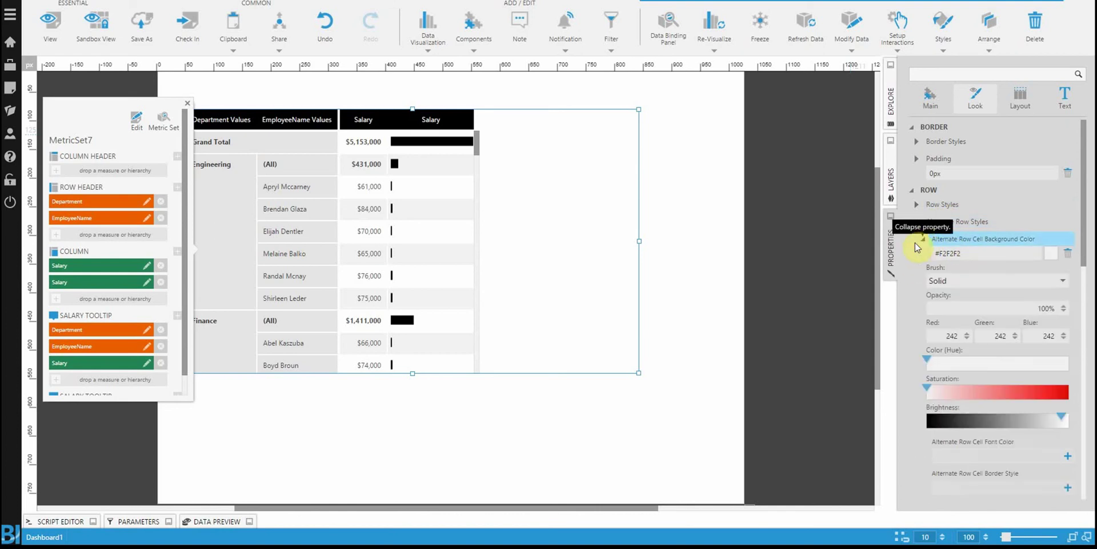
{"action": "left_click", "coordinate": [922, 240]}
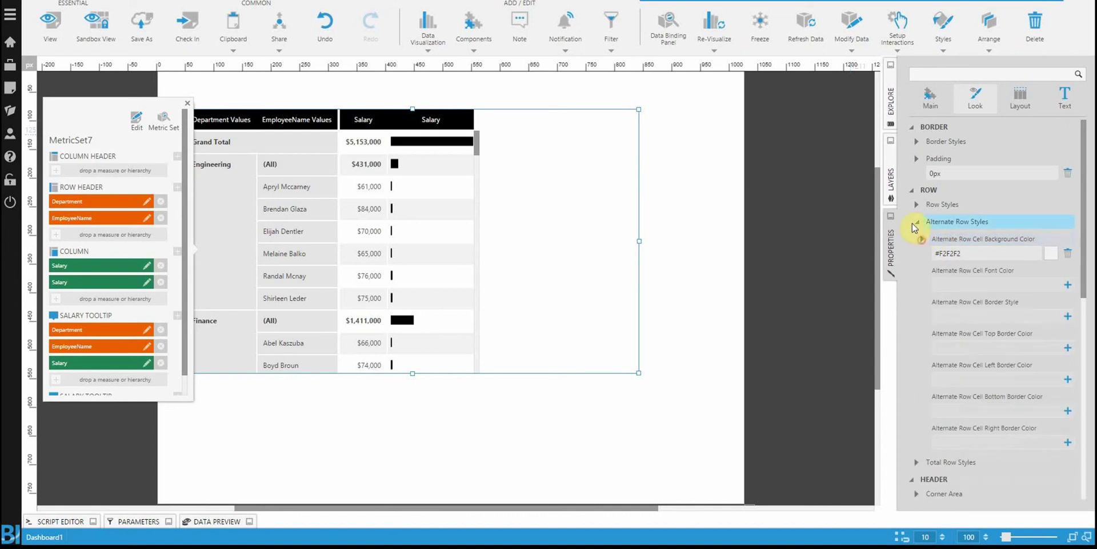
{"action": "left_click", "coordinate": [917, 221]}
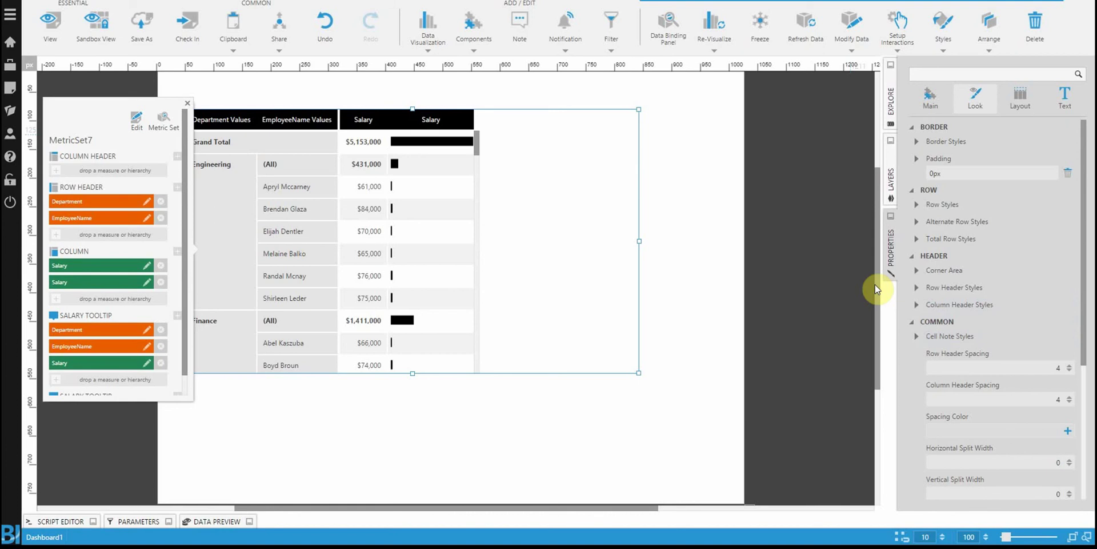
{"action": "left_click", "coordinate": [1061, 102]}
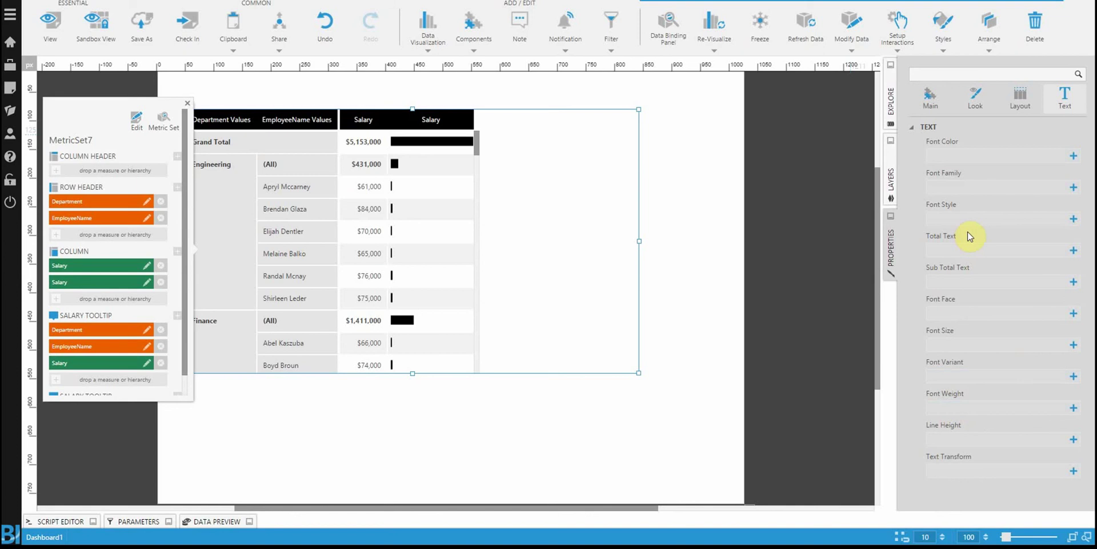
{"action": "left_click", "coordinate": [927, 105]}
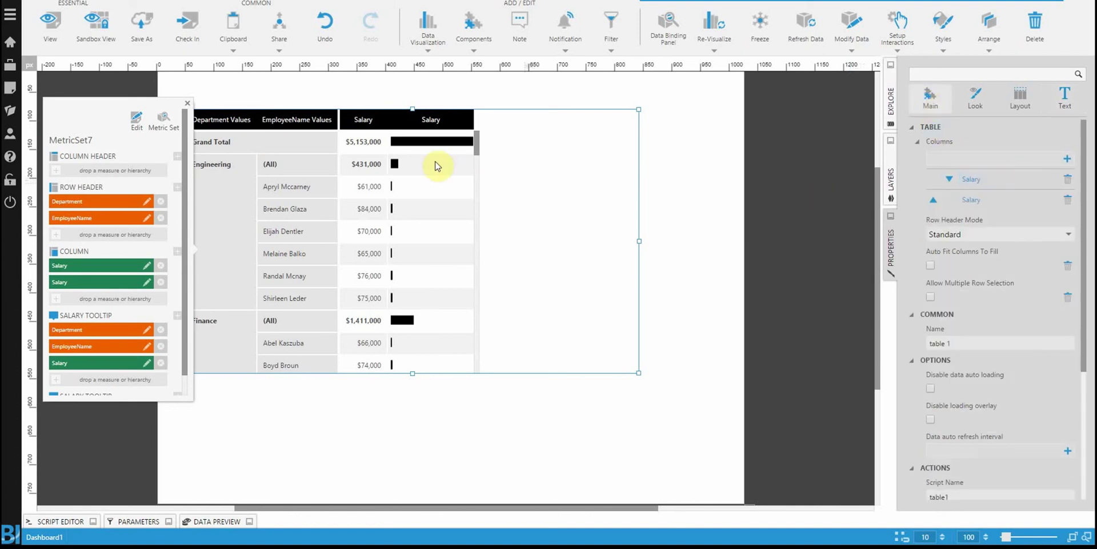
- Open the properties of the first Salary column and examine its text and look settings
{"action": "left_click", "coordinate": [970, 180]}
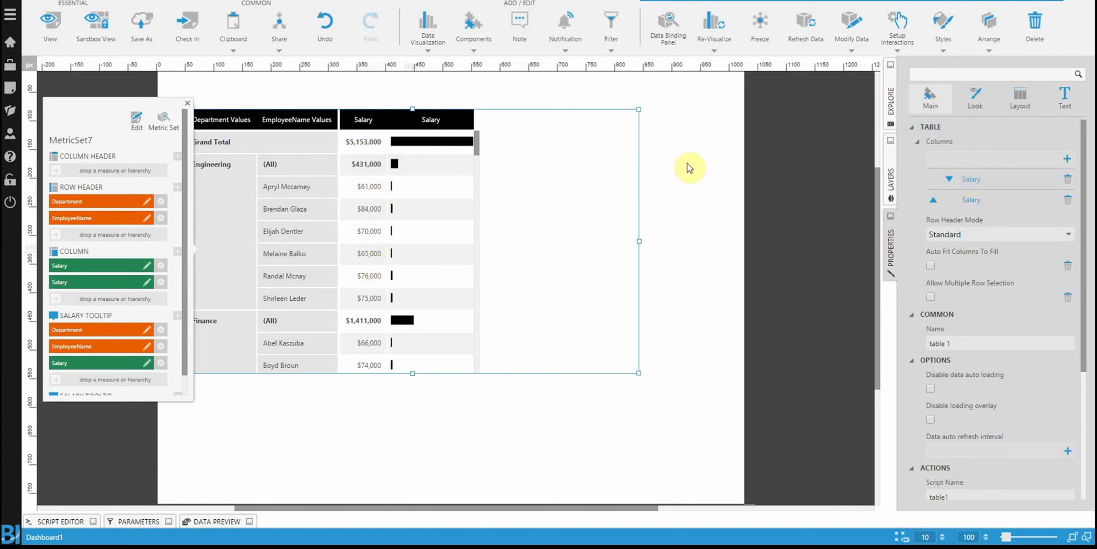
{"action": "left_click", "coordinate": [972, 180]}
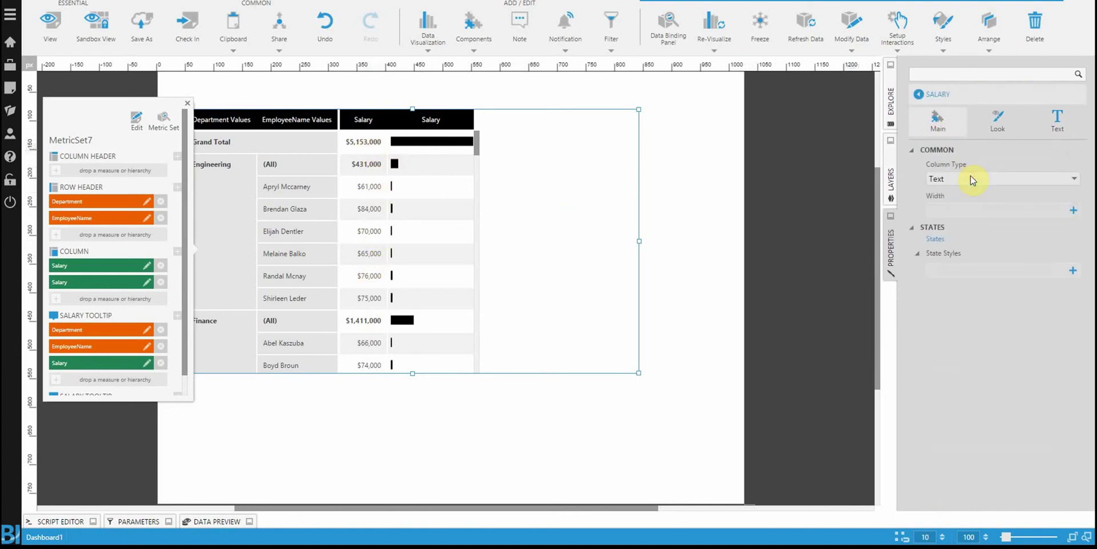
{"action": "left_click", "coordinate": [1049, 122]}
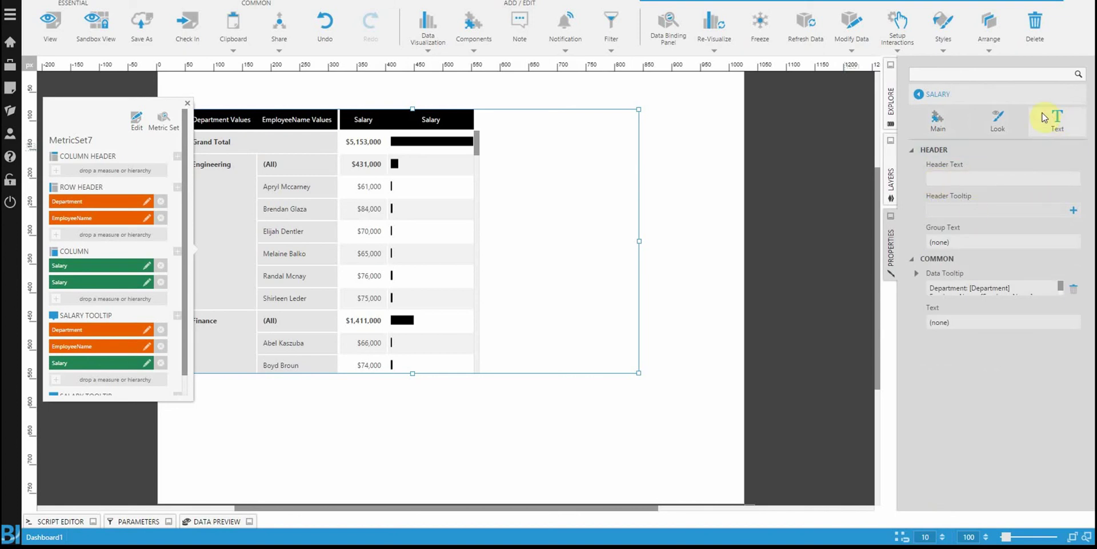
{"action": "left_click", "coordinate": [998, 115]}
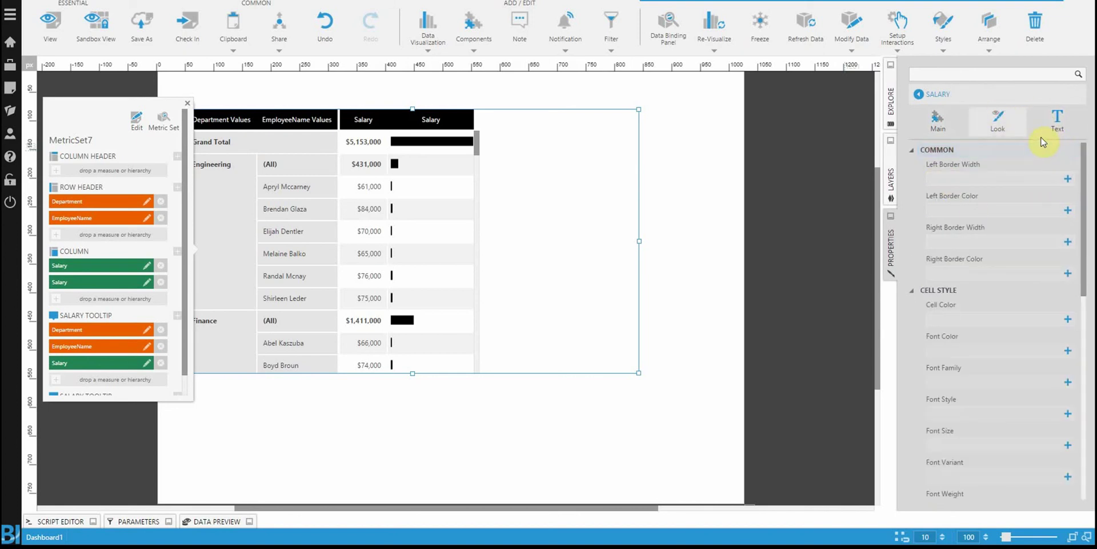